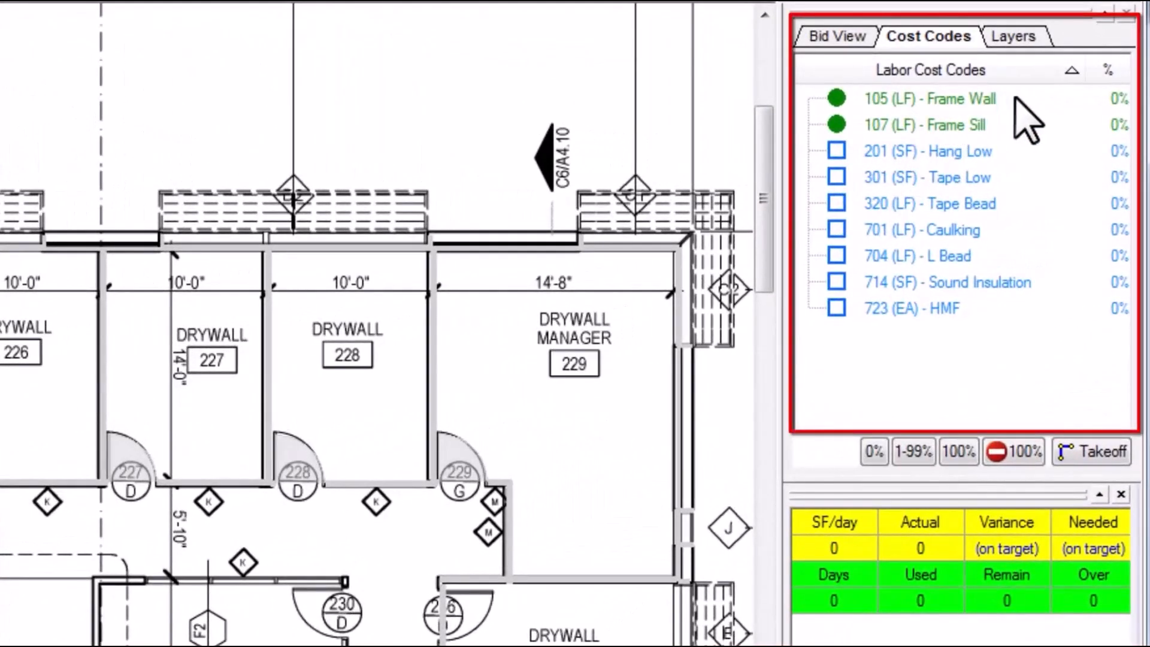
- For cost code 105 Frame Wall, set the completion of the wall between rooms 222 and 223 to 40%
click(1016, 99)
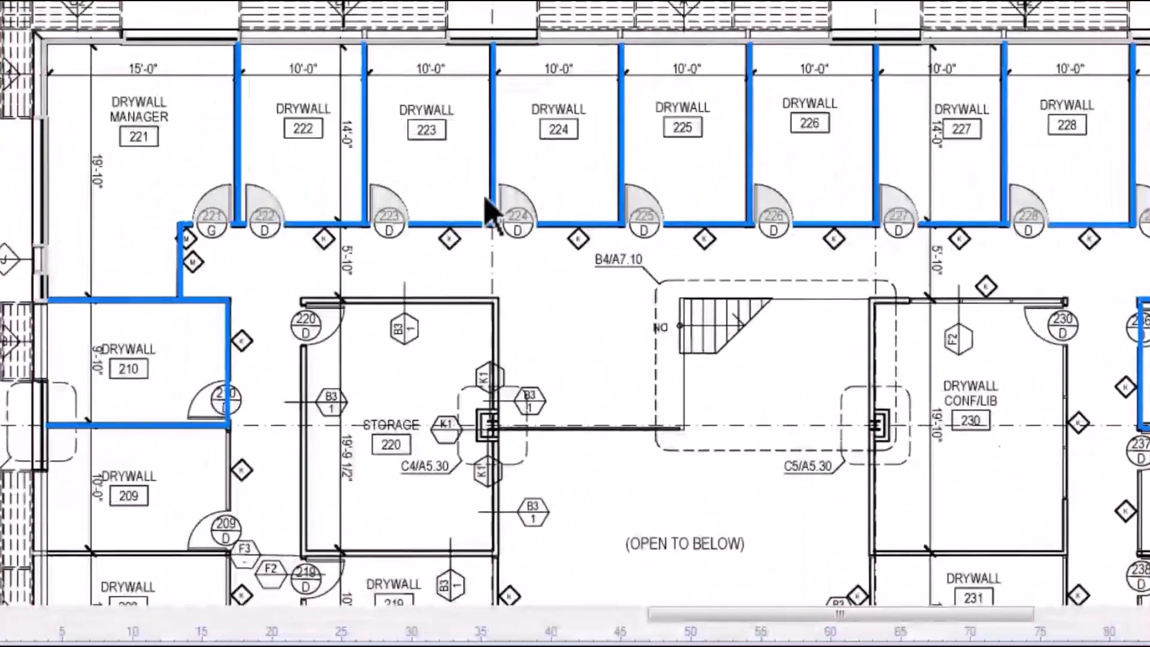
click(364, 157)
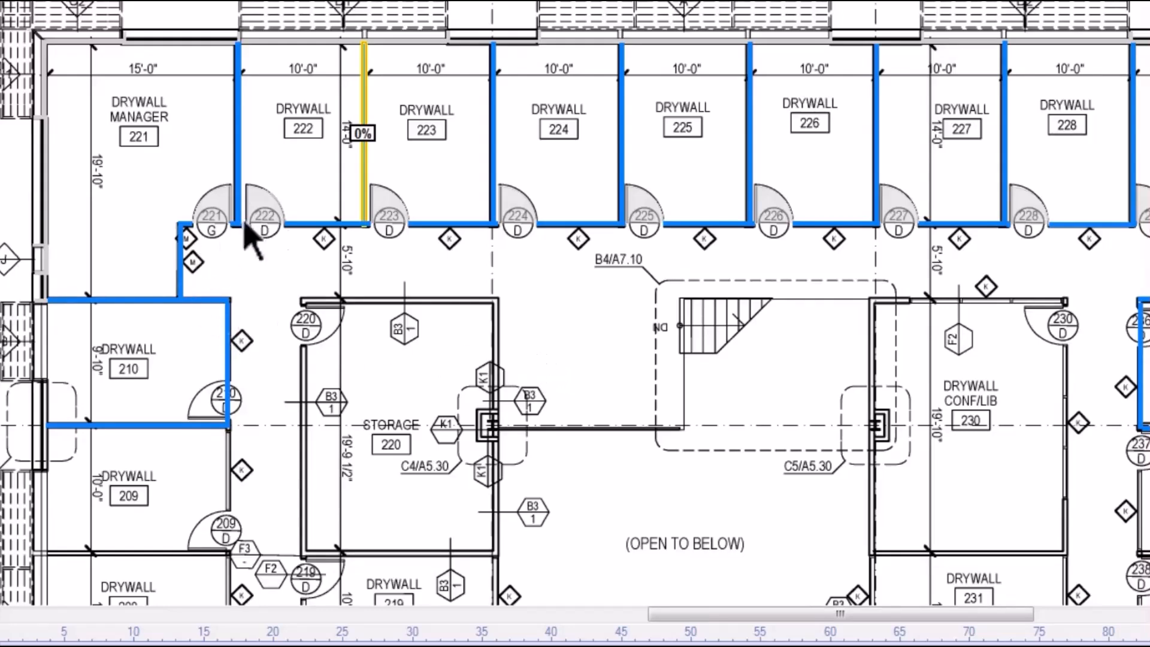
click(363, 133)
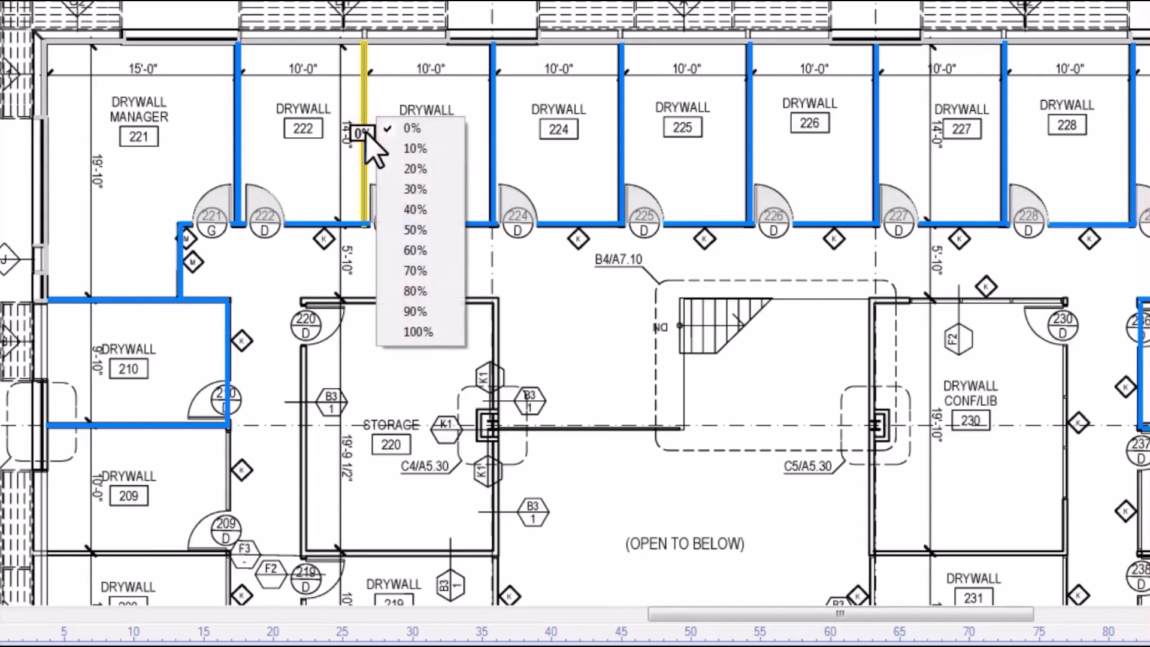
click(434, 211)
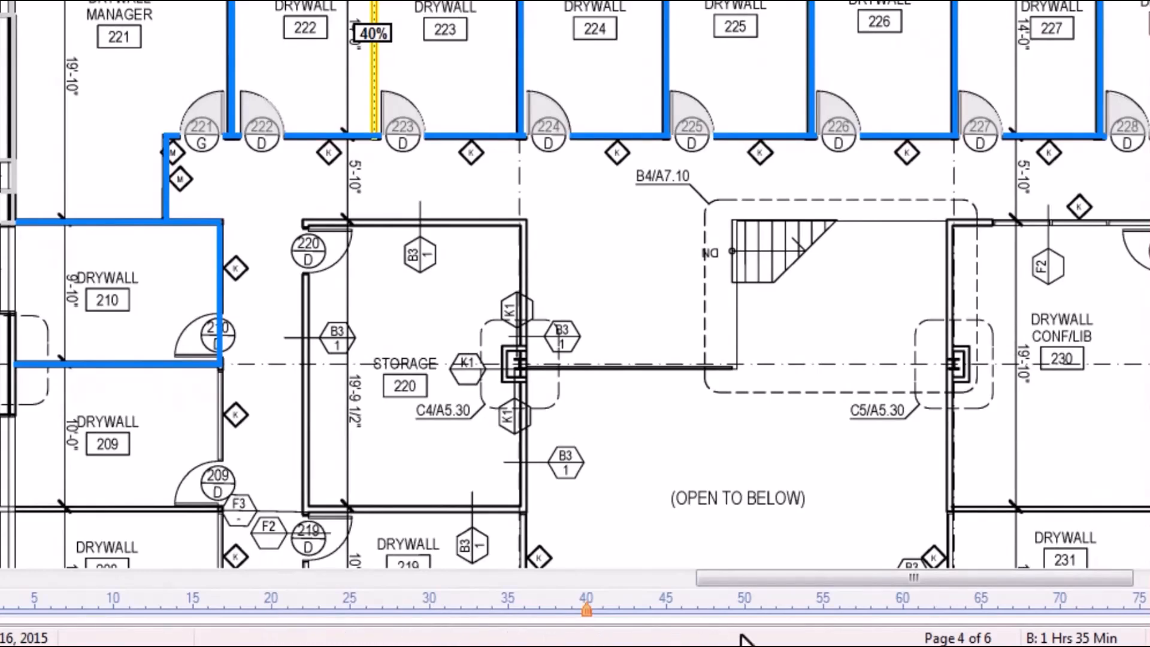
- Adjust the selected wall's completion through values including 50%, 60% and 30%, finishing at 42%
click(722, 602)
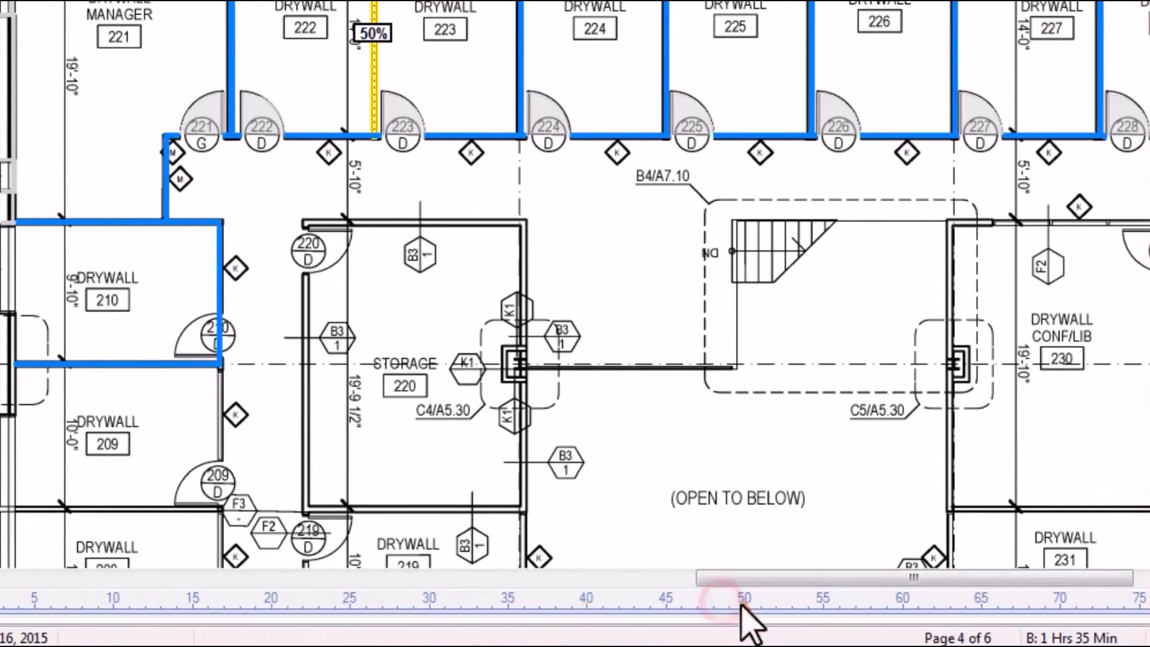
click(889, 603)
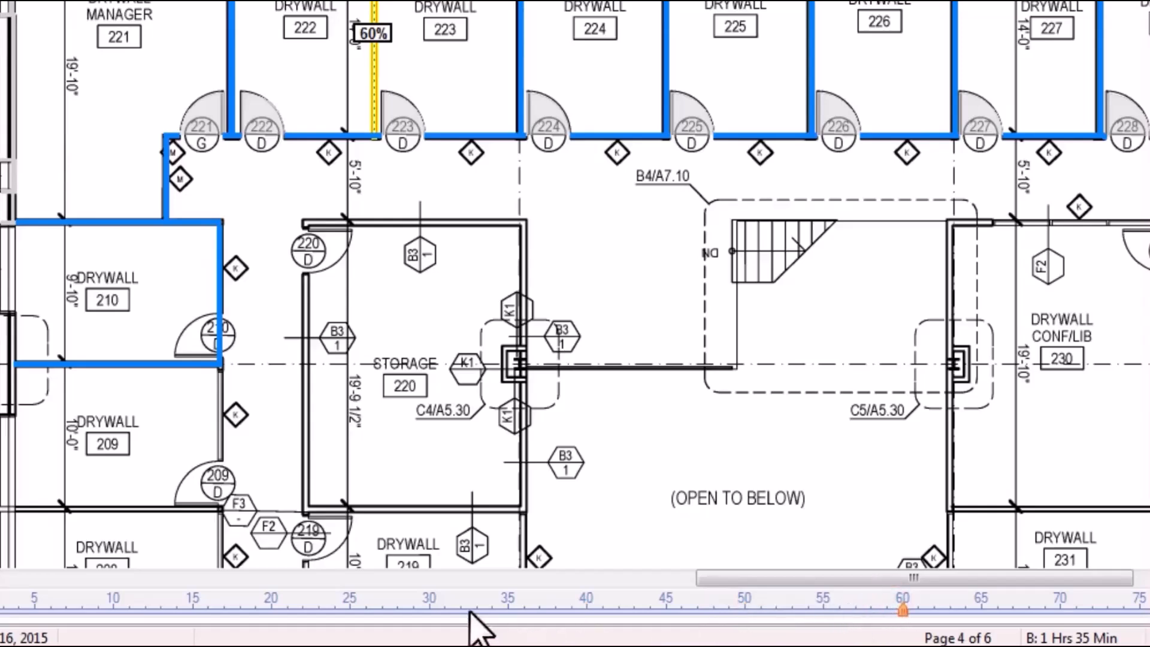
click(453, 601)
click(369, 604)
click(469, 604)
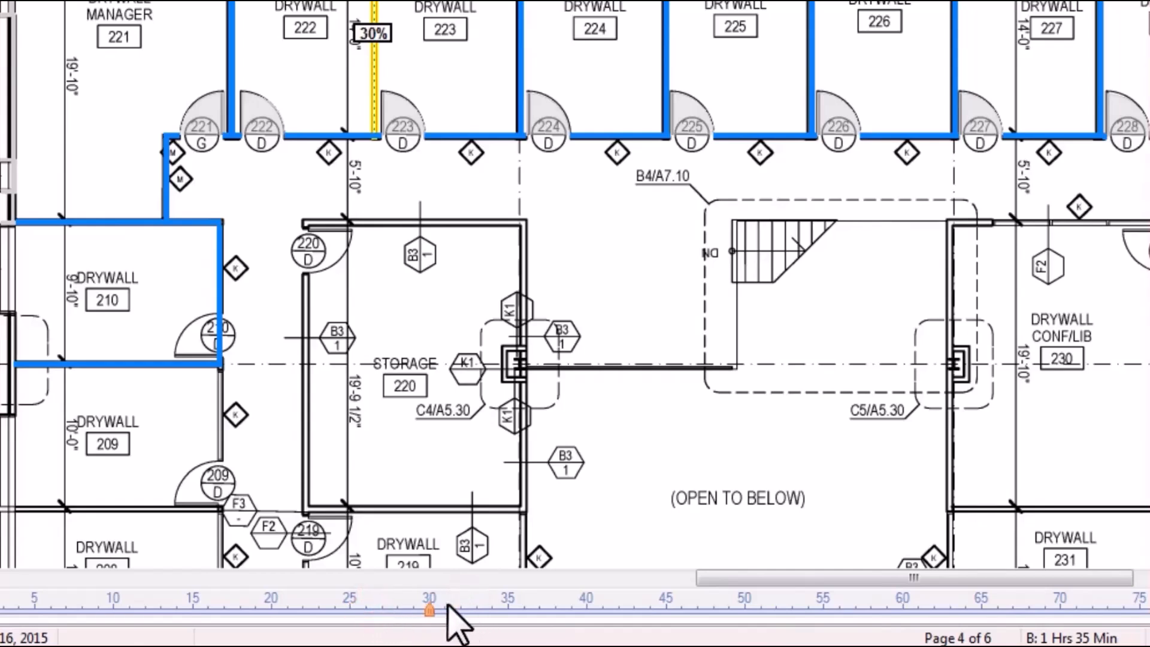
drag(429, 609, 620, 611)
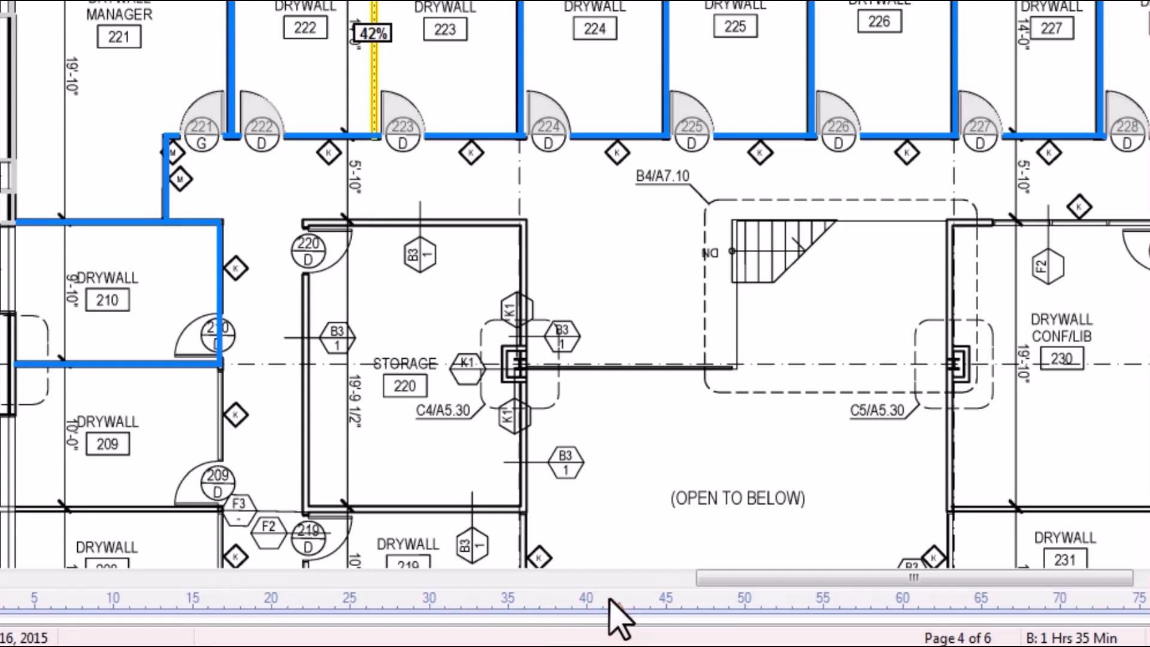
- Add the partition and corridor walls from room 224 to room 229 to the selection and set them all to 20% complete
click(601, 24)
drag(601, 25, 1070, 235)
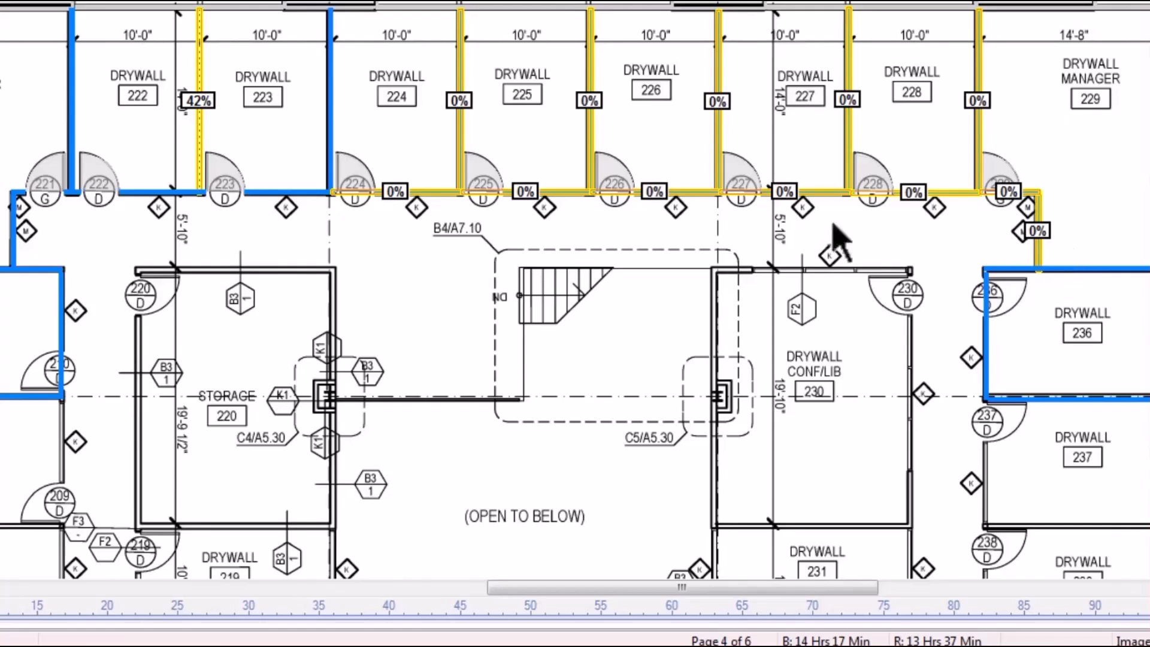
mouse_move(207, 118)
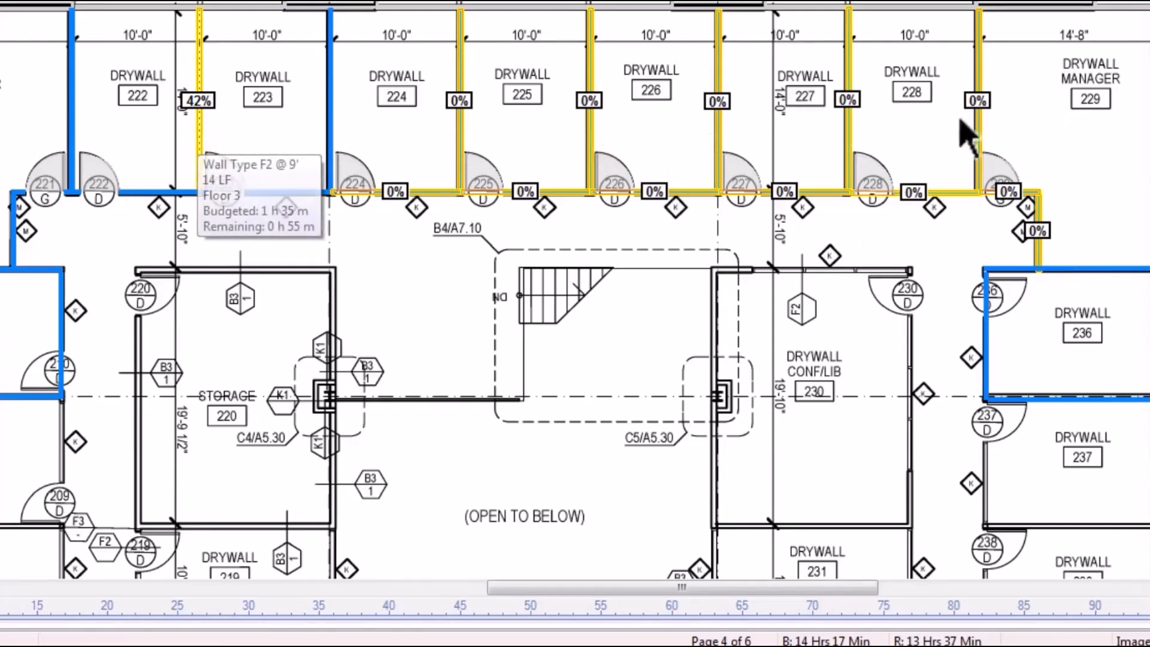
click(983, 106)
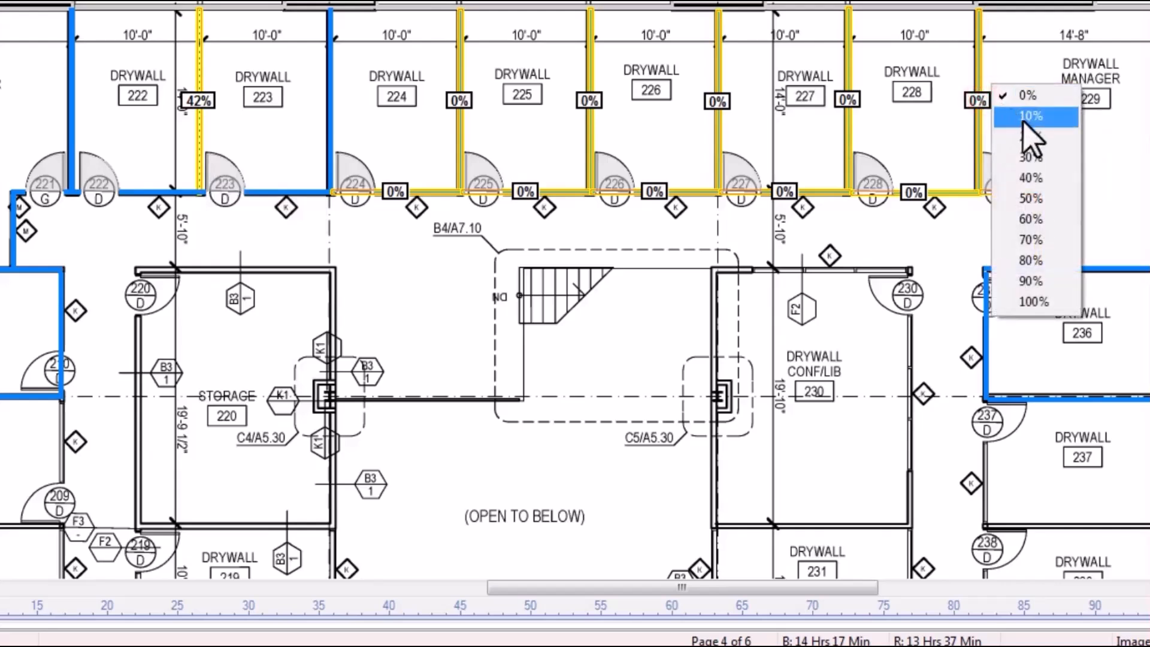
click(1031, 137)
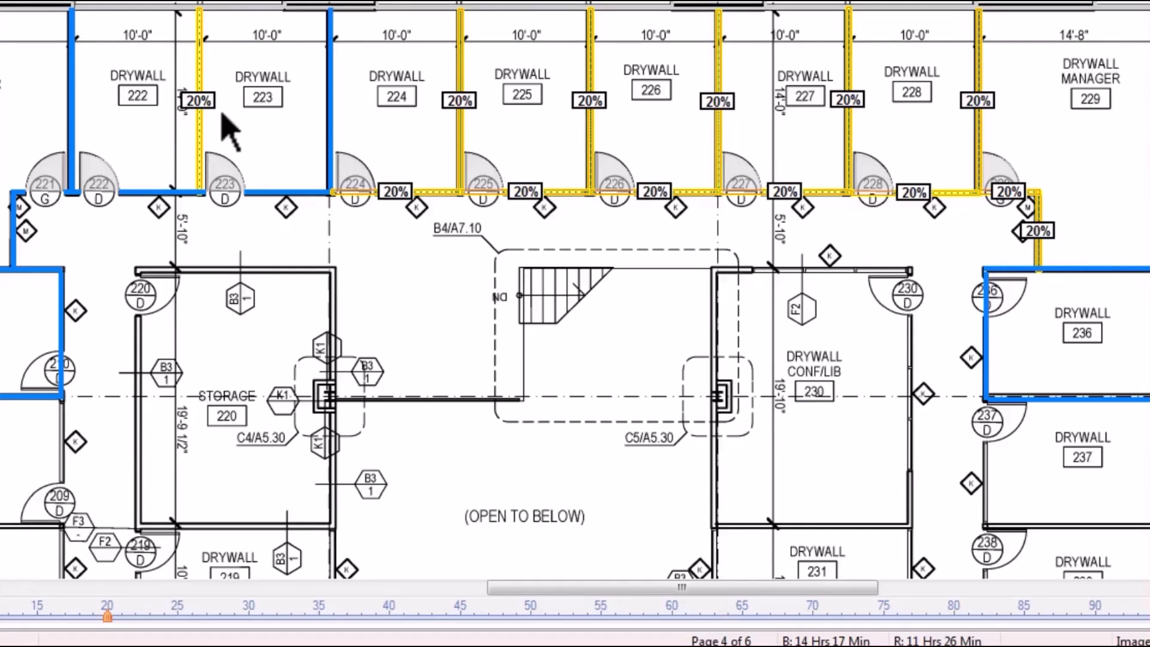
click(919, 264)
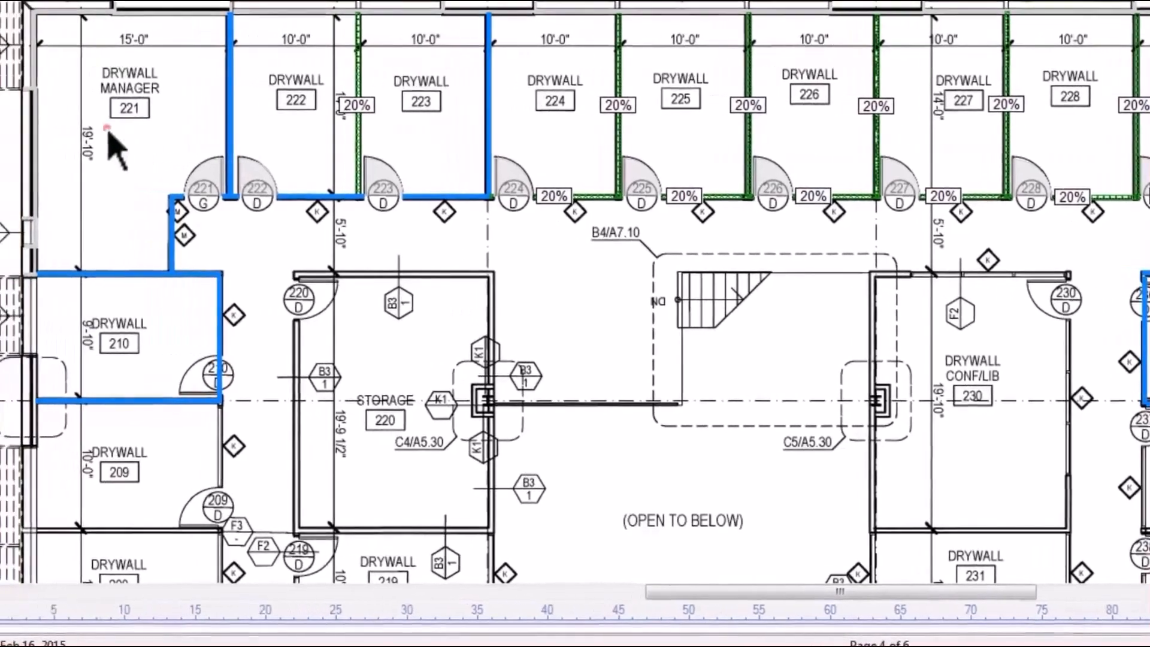
- Mark the unframed walls around rooms 221, 222, 223 and 210, including the wall between 223 and 224, as 100% complete
drag(107, 128, 275, 365)
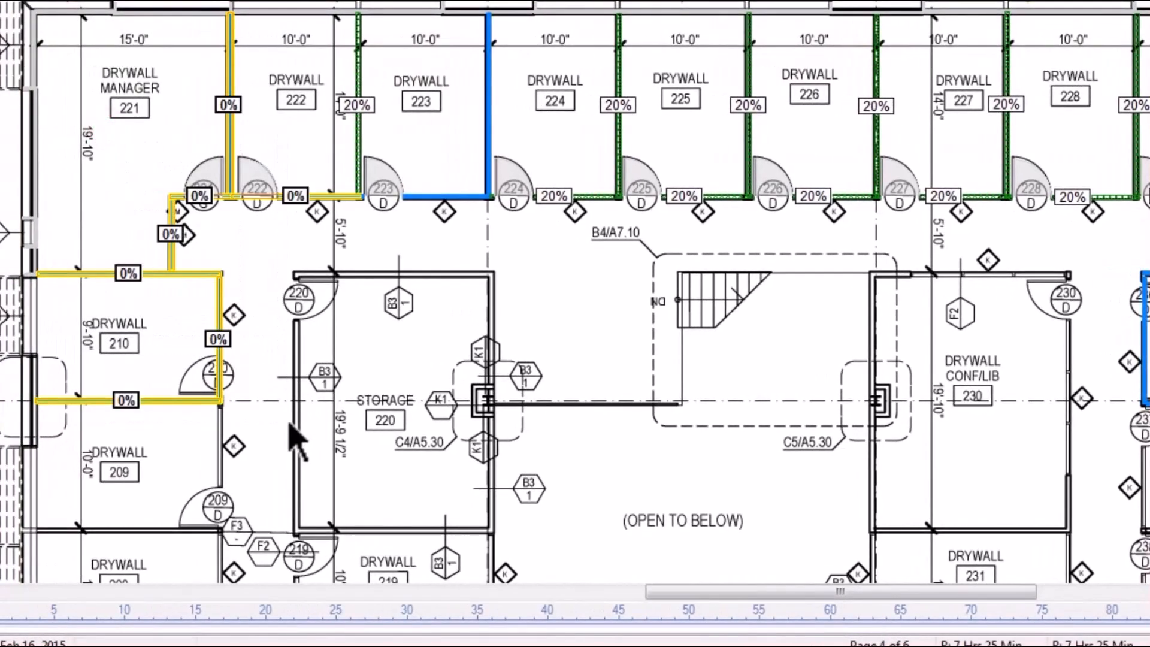
click(431, 116)
ctrl+click(488, 174)
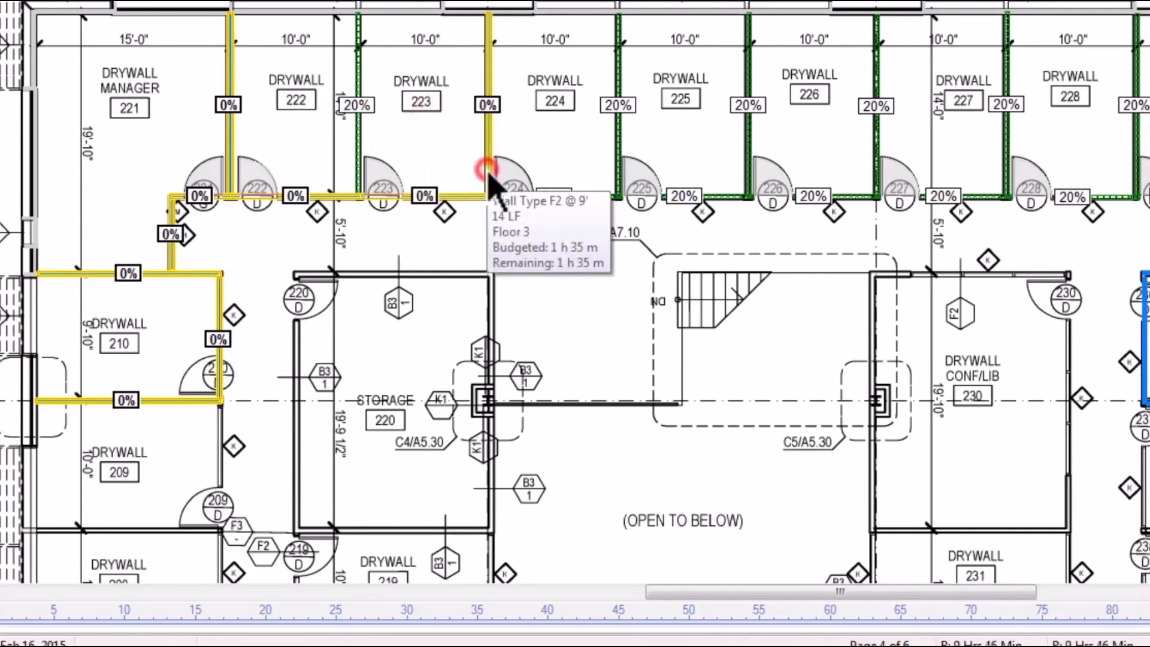
click(487, 108)
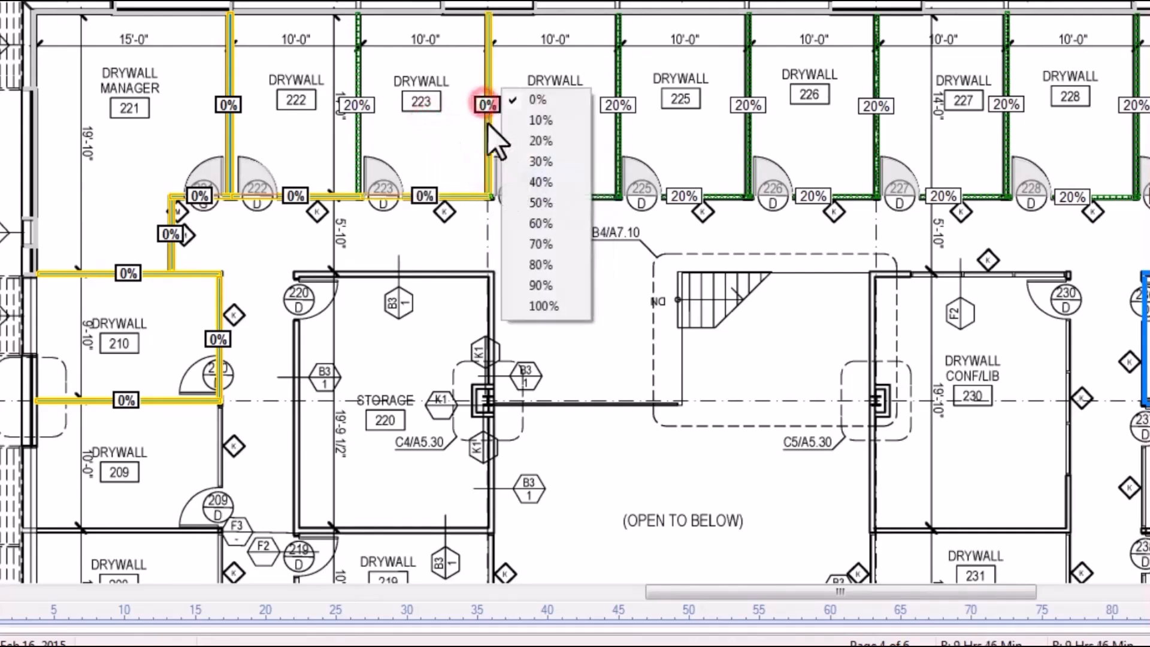
click(546, 308)
click(546, 308)
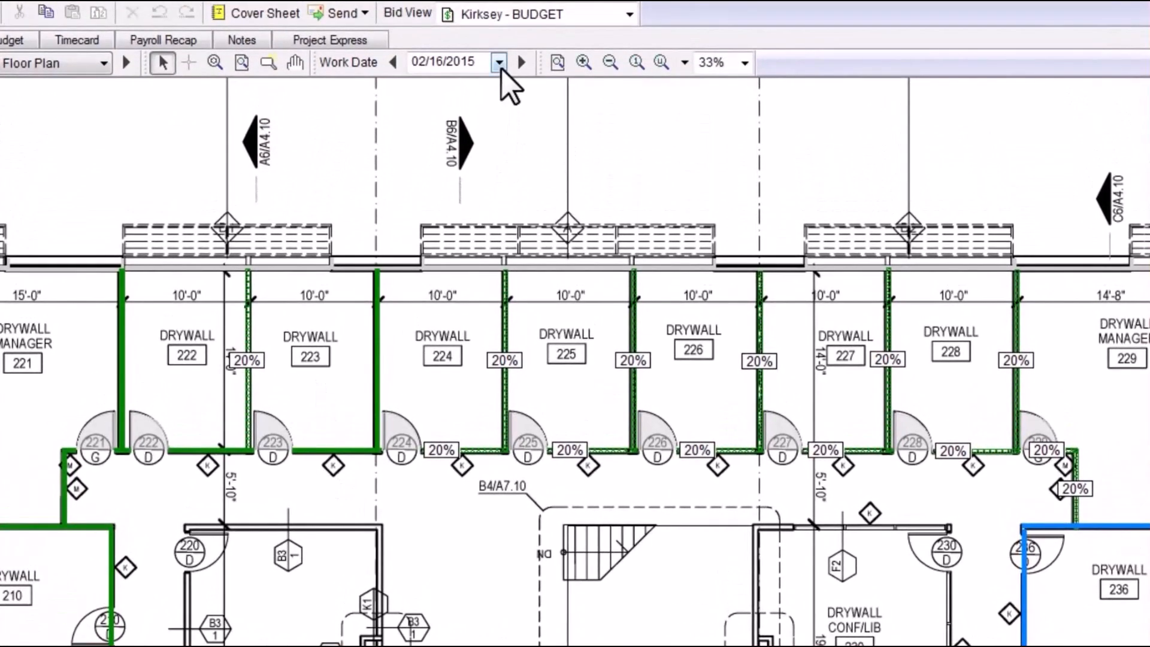
- View the plan's progress for work date 02/13/2015 and return the work date to 02/16/2015
click(499, 63)
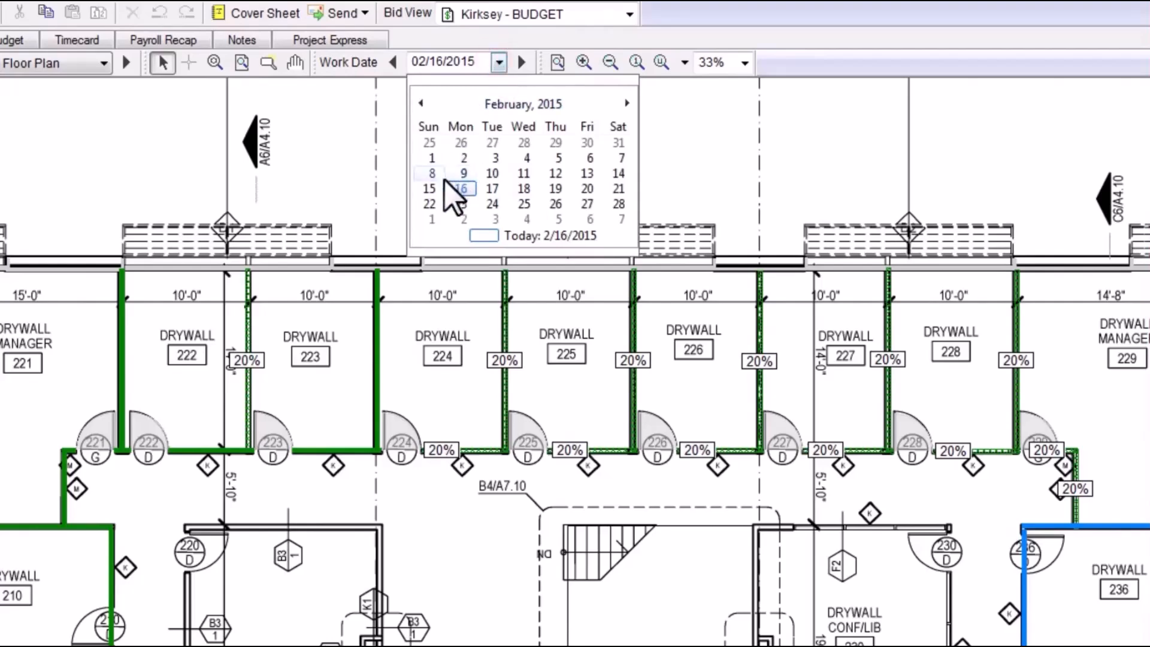
click(587, 178)
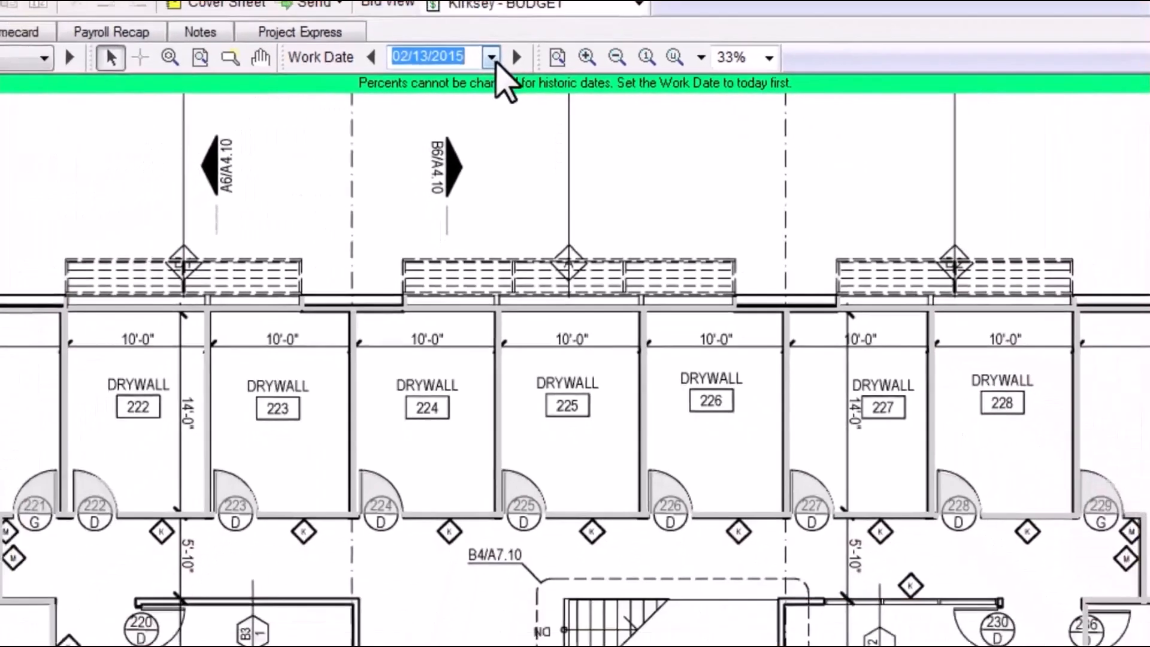
click(452, 31)
click(461, 189)
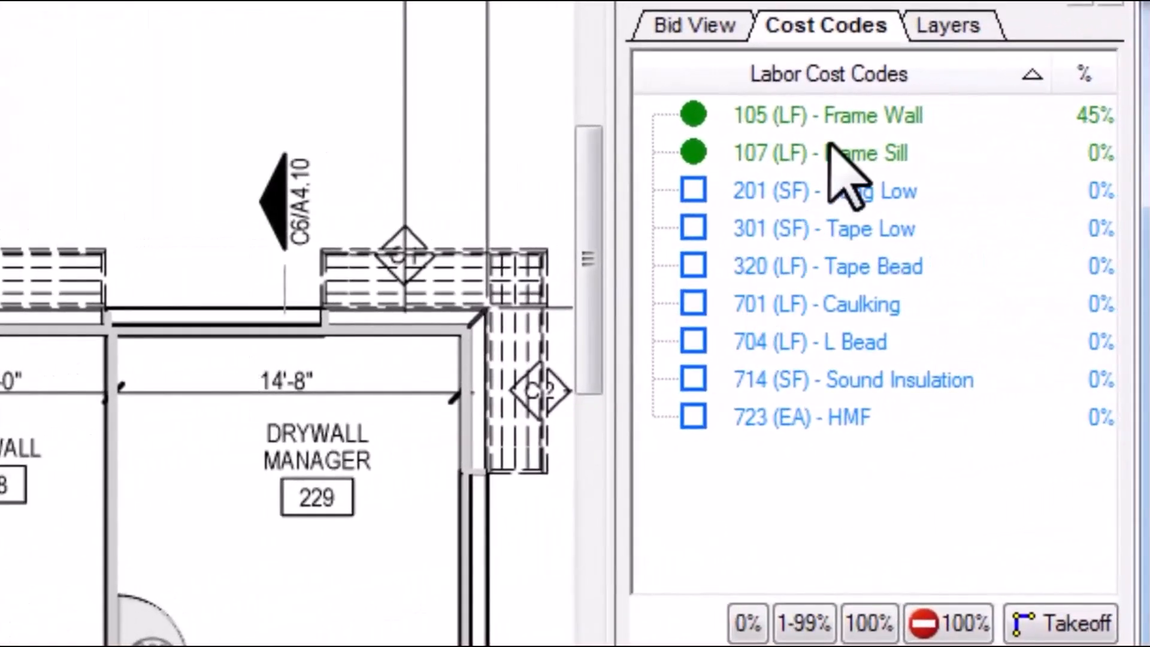
- For cost code 105 Frame Wall, select the walls along rooms 221 to 229 and beside room 236, and set them to 100% complete
click(838, 115)
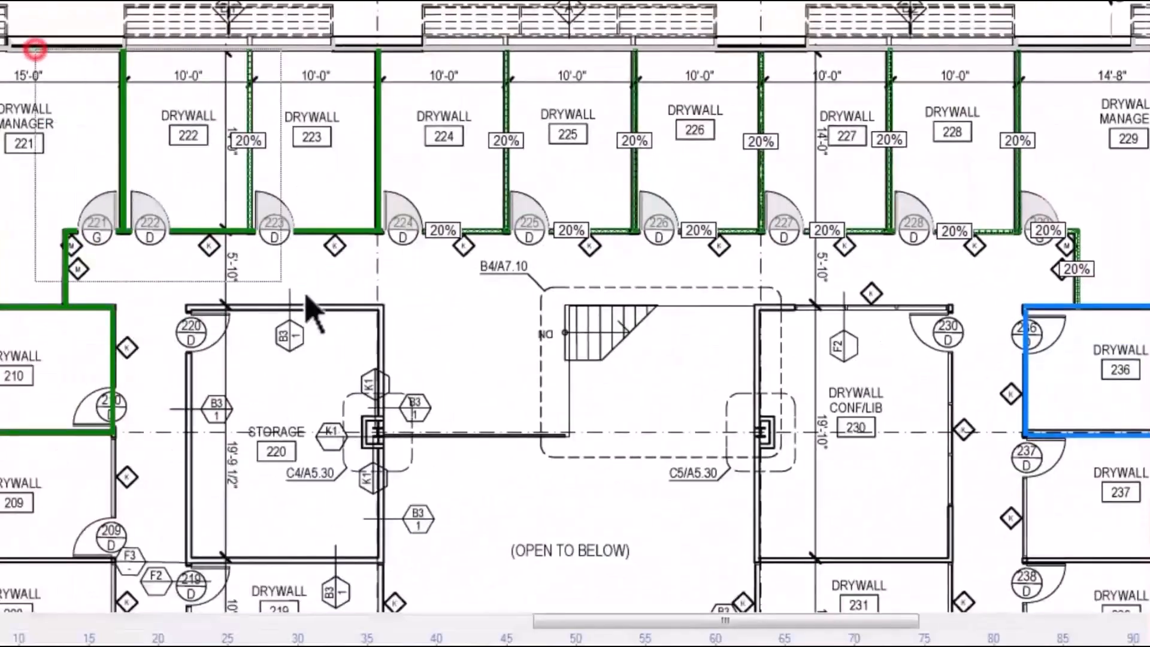
drag(306, 294, 1058, 379)
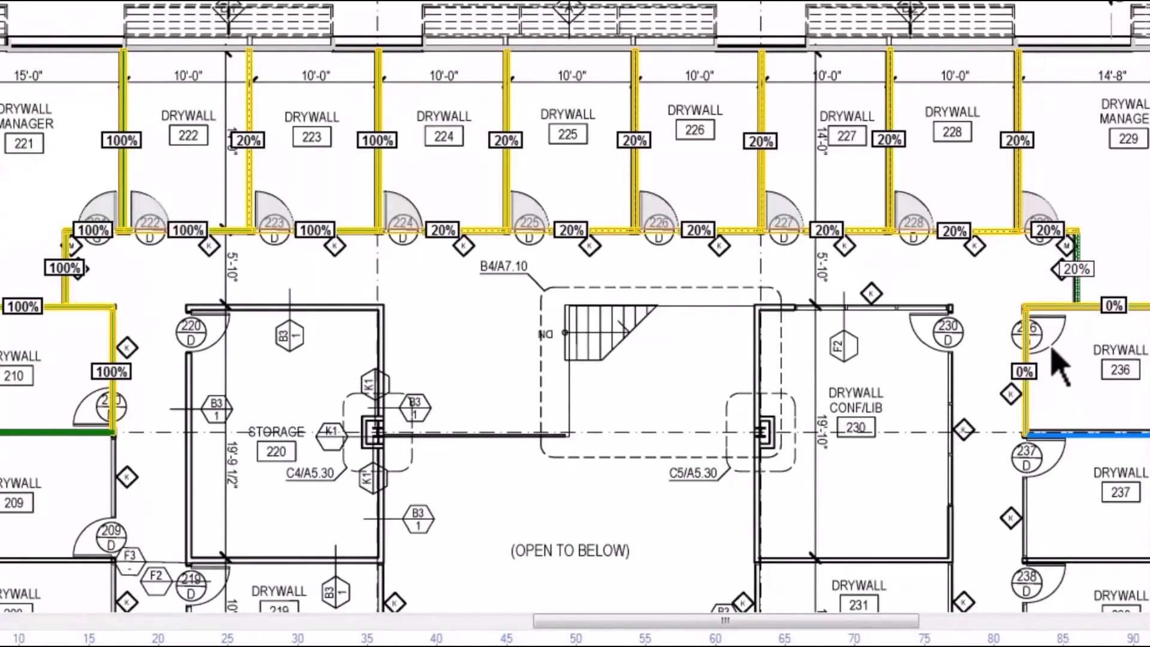
click(889, 139)
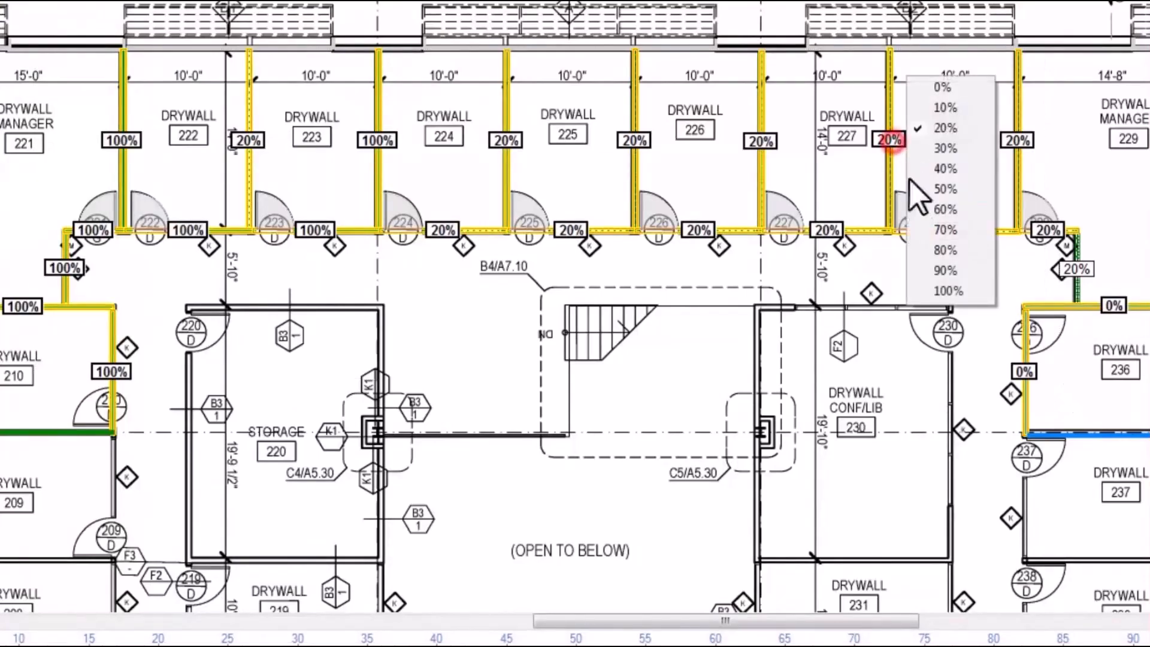
click(950, 293)
click(365, 343)
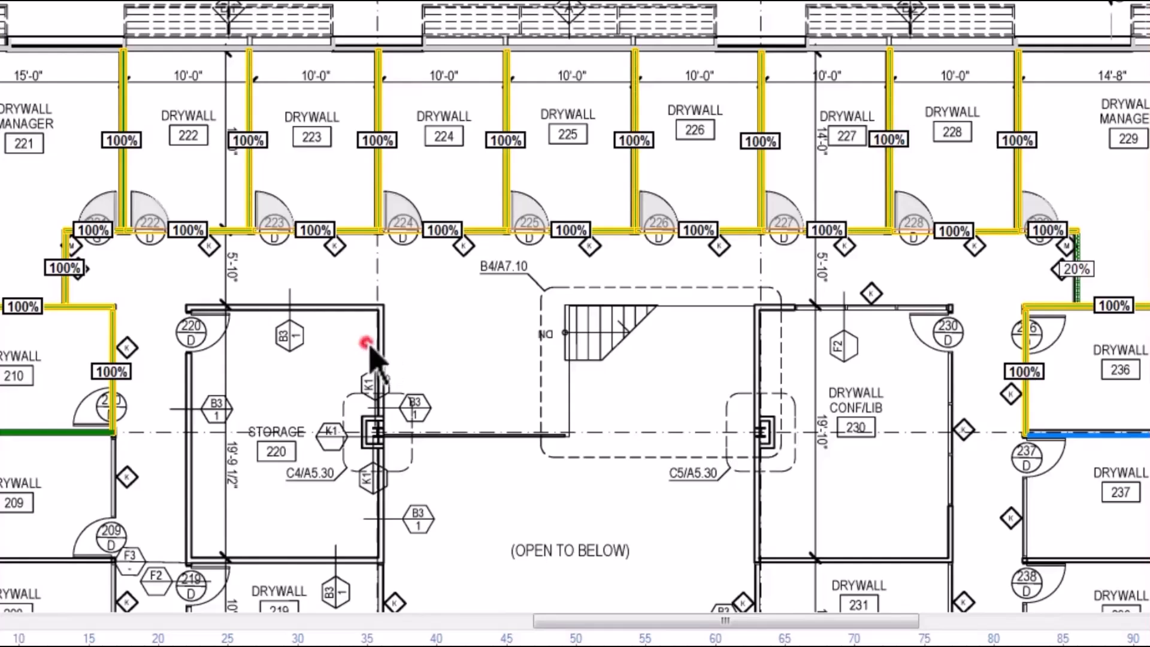